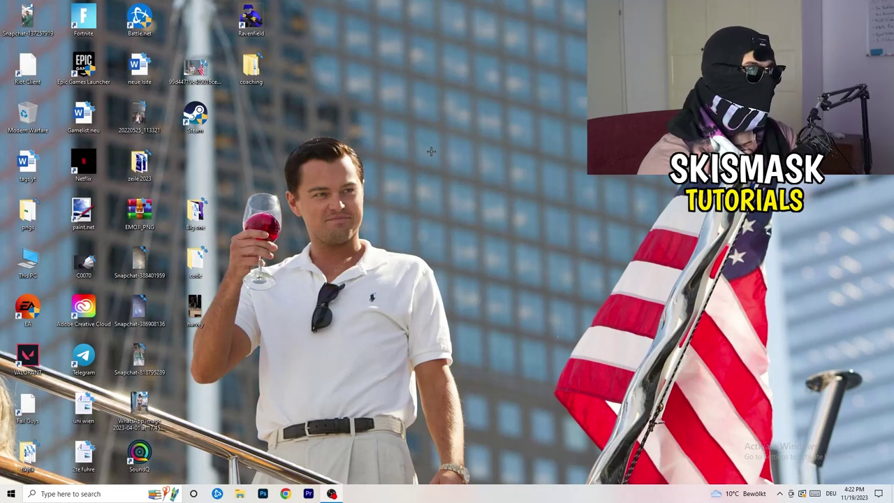
- Open Task Manager and launch Resource Monitor from its performance view in a maximized window
{"action": "left_click_drag", "start_coordinate": [449, 499], "coordinate": [479, 457]}
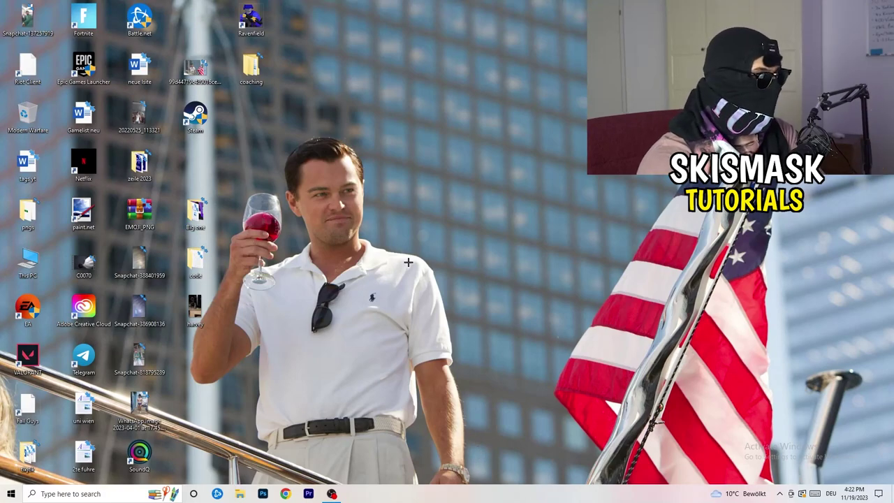
{"action": "right_click", "coordinate": [431, 500]}
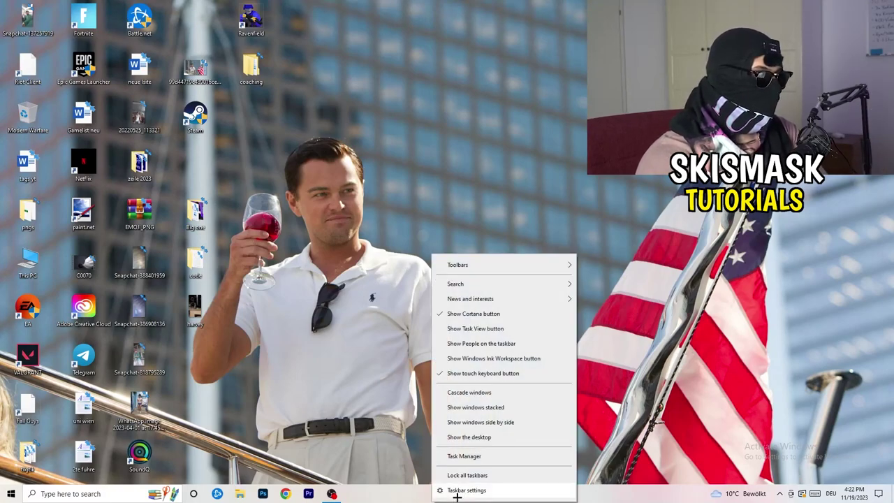
{"action": "left_click", "coordinate": [465, 458]}
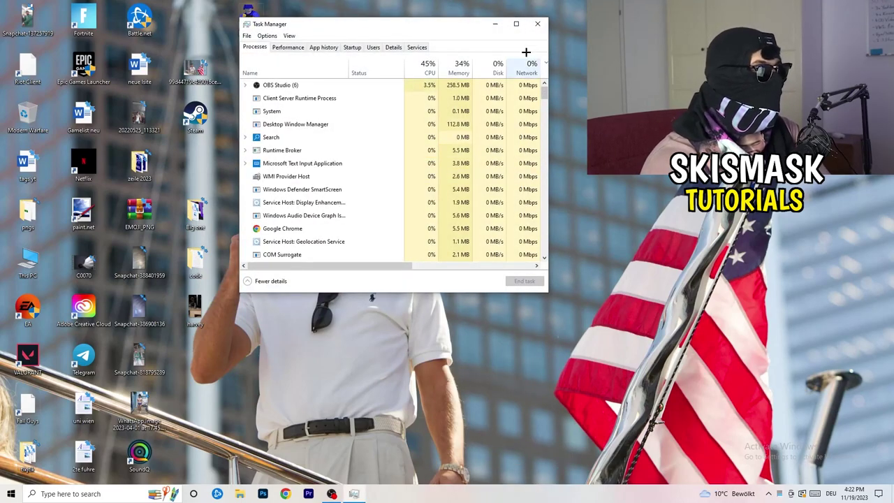
{"action": "left_click", "coordinate": [521, 21]}
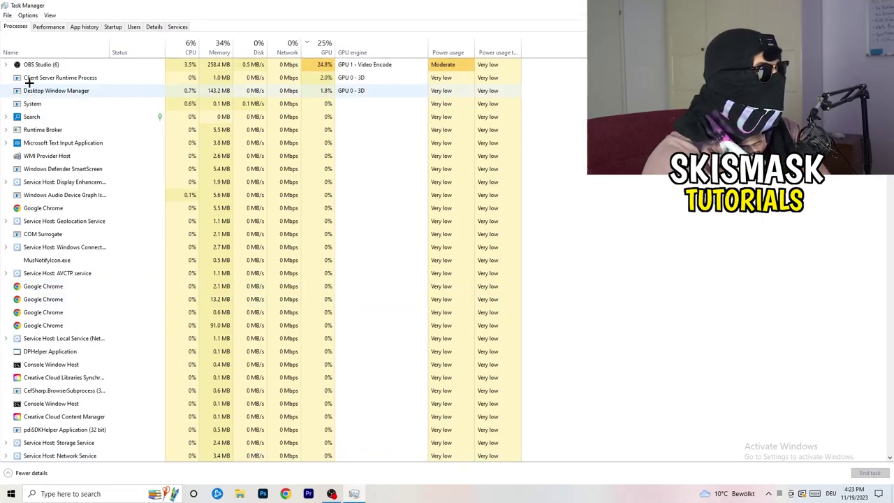
{"action": "left_click", "coordinate": [51, 27]}
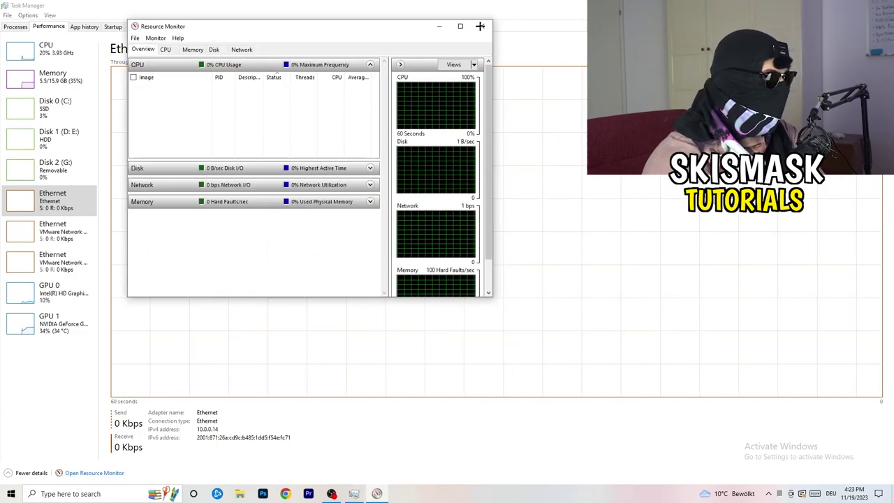
{"action": "left_click", "coordinate": [461, 26]}
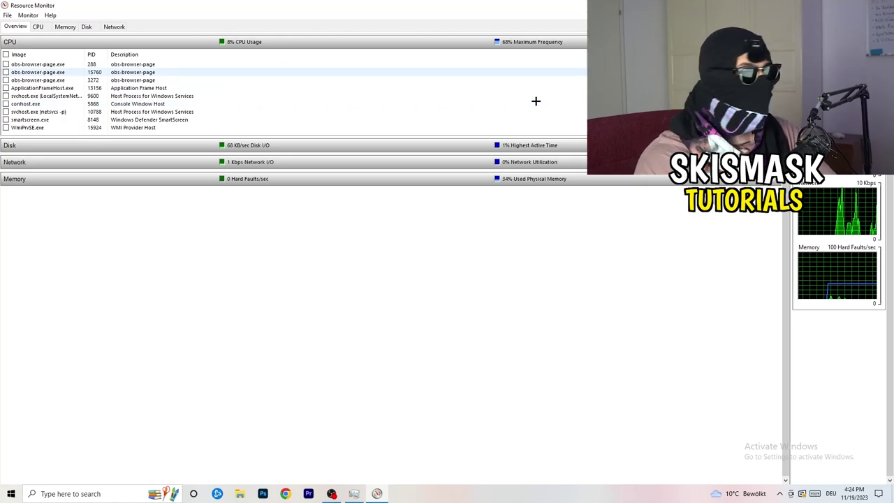
- Examine the overview processes and network activity in Resource Monitor, and close both Resource Monitor and Task Manager
{"action": "right_click", "coordinate": [531, 104]}
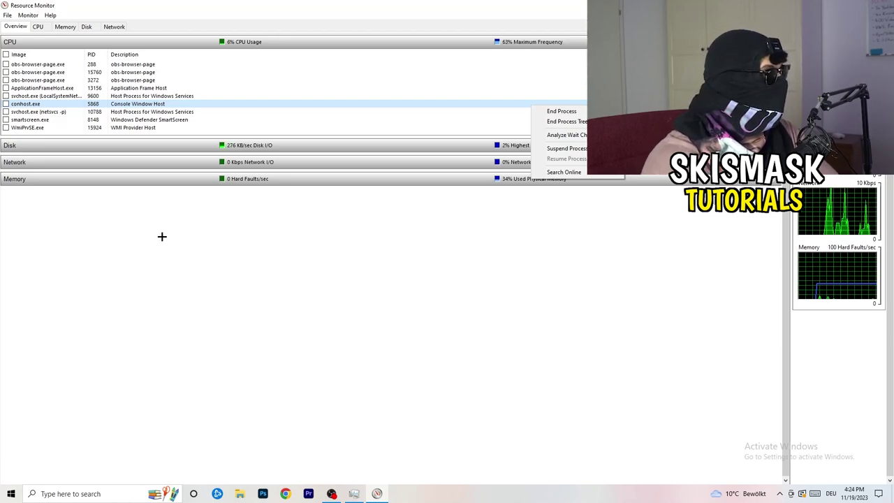
{"action": "left_click", "coordinate": [114, 26]}
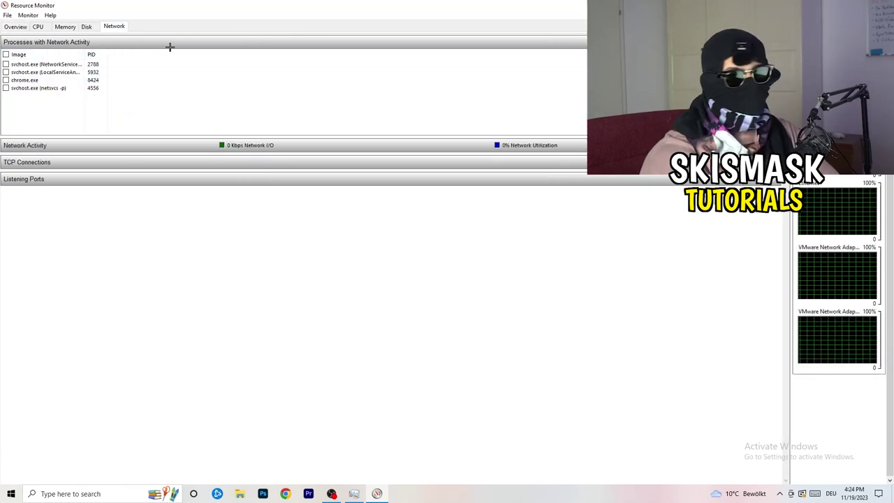
{"action": "left_click", "coordinate": [15, 26]}
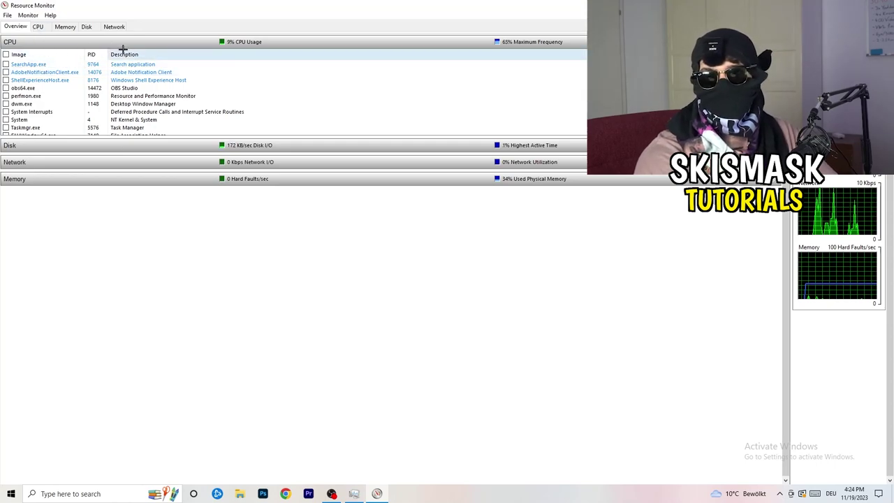
{"action": "left_click", "coordinate": [113, 26]}
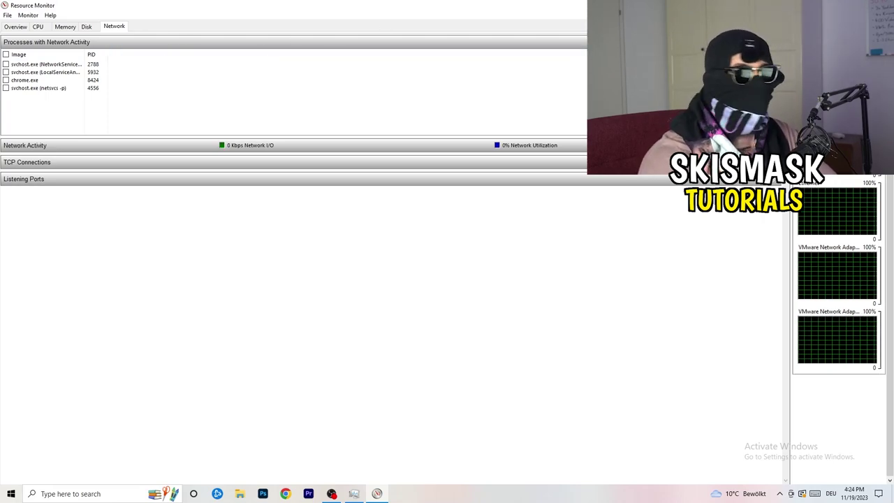
{"action": "key", "text": "alt+F4"}
{"action": "key", "text": "alt+F4"}
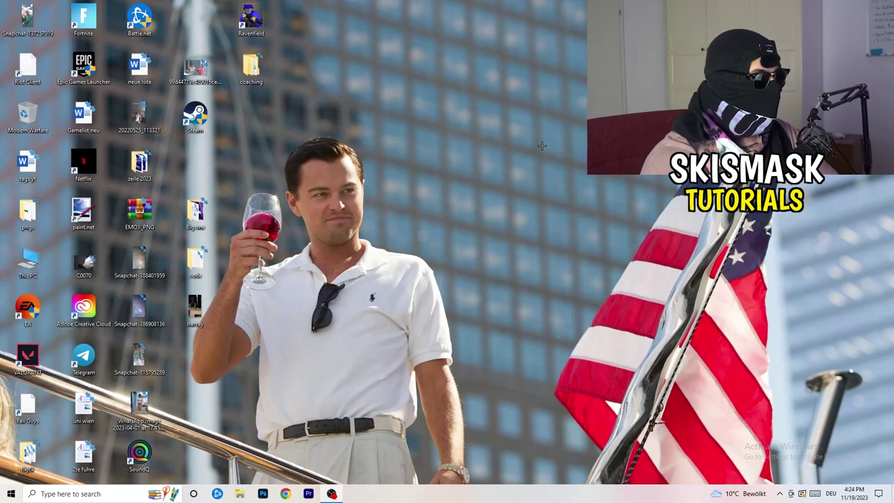
- Open the Network & Internet status page in Windows Settings
{"action": "left_click", "coordinate": [11, 493]}
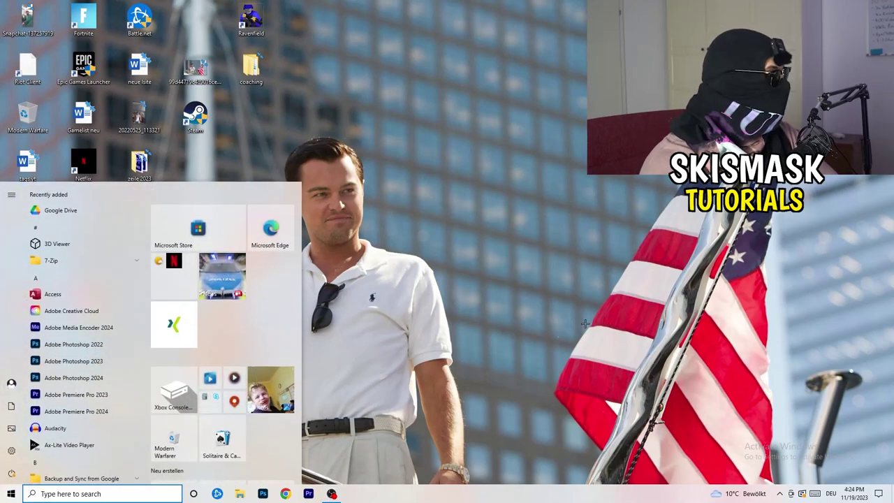
{"action": "left_click", "coordinate": [11, 450]}
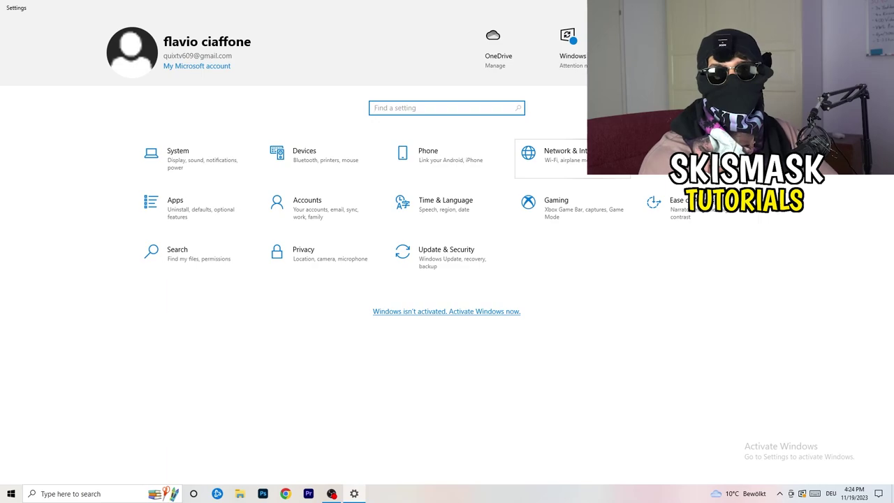
{"action": "left_click", "coordinate": [559, 155]}
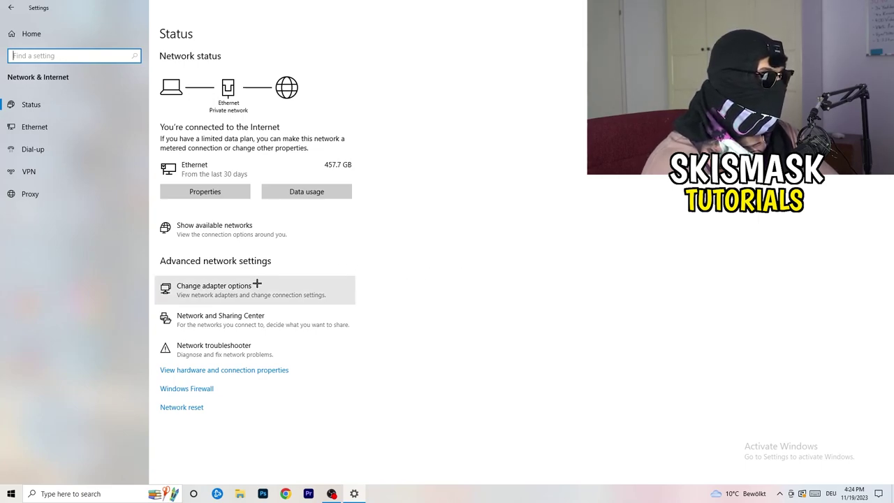
- Start the network troubleshooter for all network adapters and close it during detection
{"action": "left_click", "coordinate": [232, 354]}
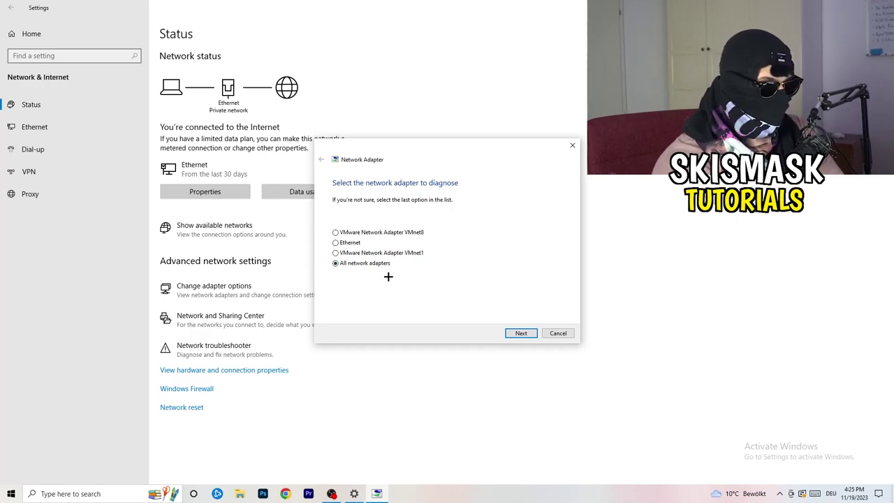
{"action": "left_click", "coordinate": [521, 333]}
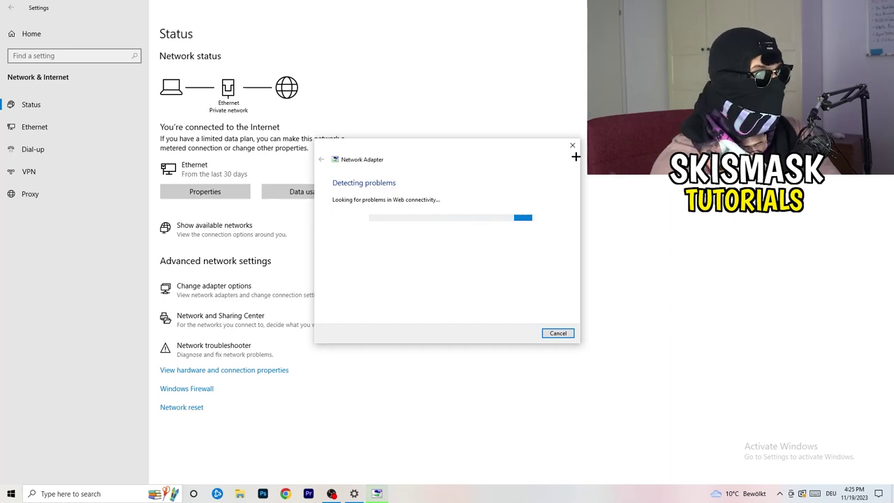
{"action": "left_click", "coordinate": [573, 146]}
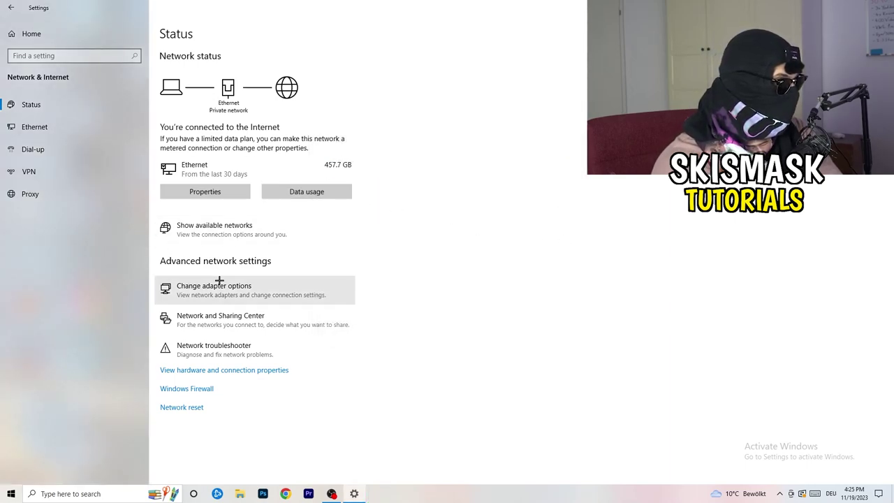
- Open the adapter options in a maximized window and disable the Ethernet adapter
{"action": "left_click", "coordinate": [239, 296]}
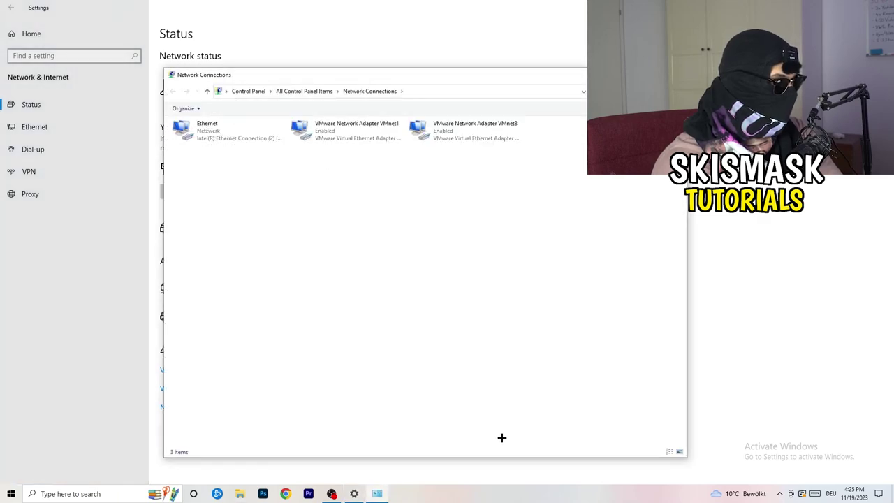
{"action": "key", "text": "super+Up"}
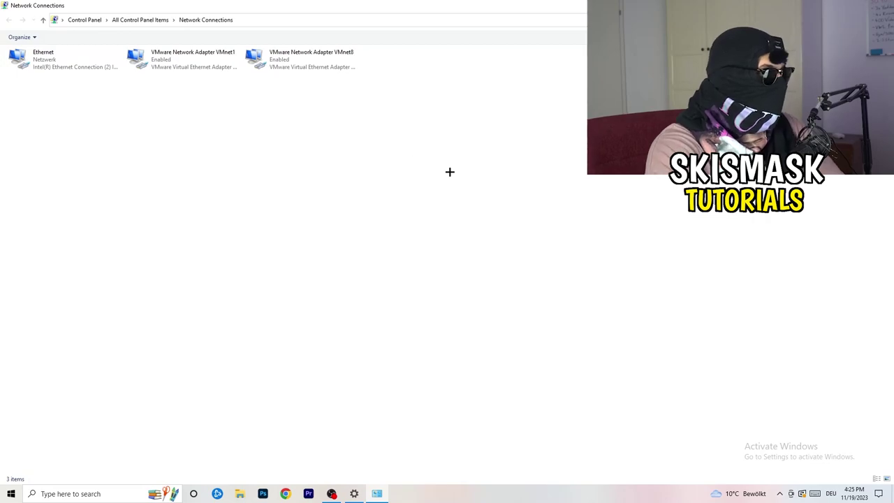
{"action": "left_click", "coordinate": [61, 58]}
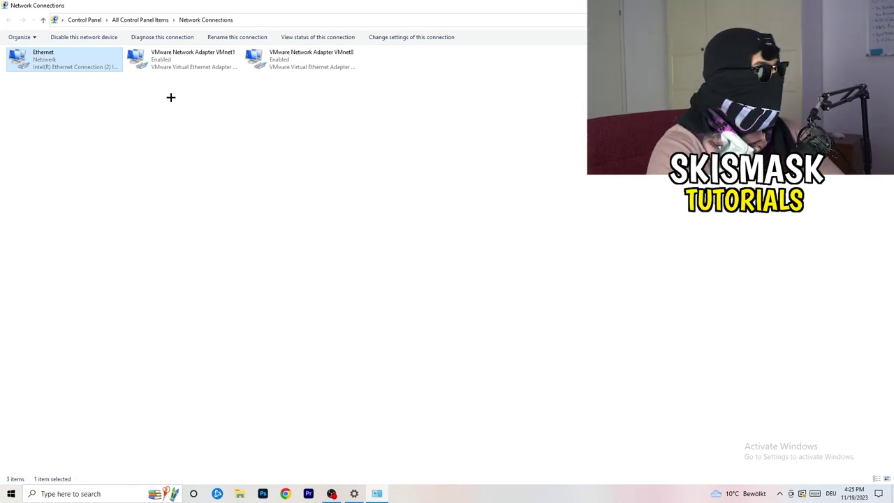
{"action": "right_click", "coordinate": [76, 57]}
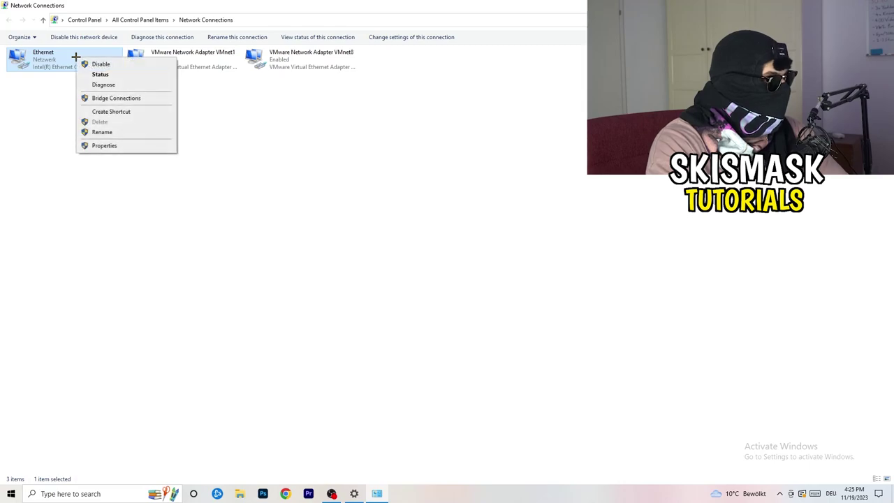
{"action": "left_click", "coordinate": [103, 63]}
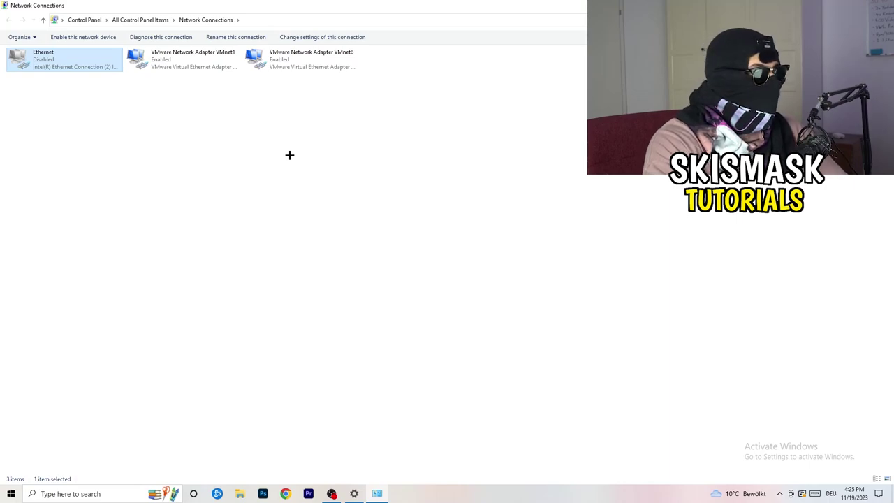
- Re-enable the Ethernet adapter and close the Network Connections window
{"action": "right_click", "coordinate": [46, 66]}
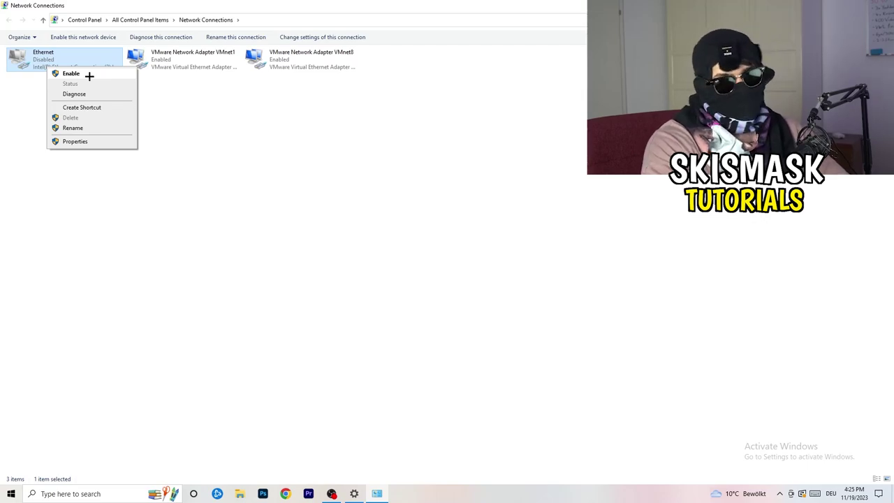
{"action": "left_click", "coordinate": [89, 76]}
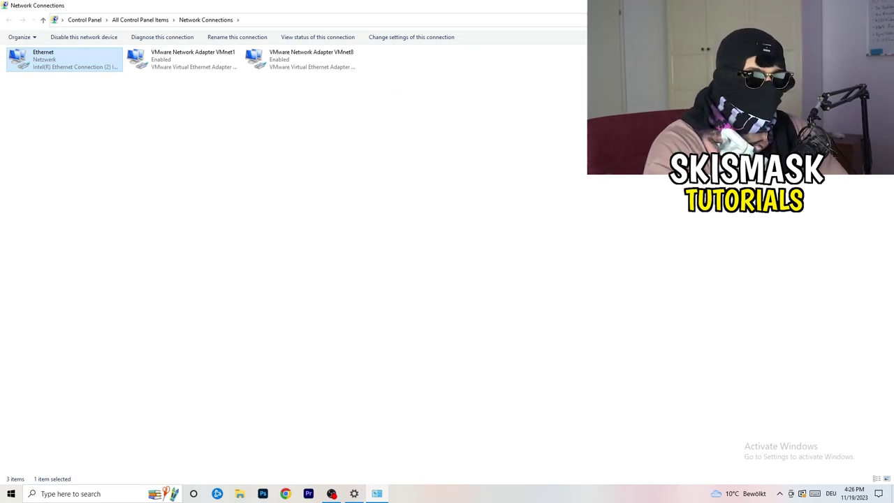
{"action": "left_click", "coordinate": [582, 5]}
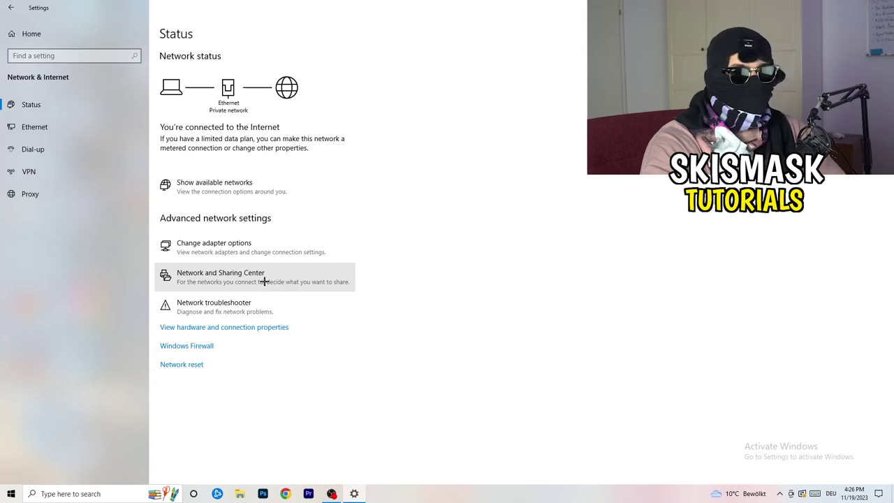
- Open the Internet Protocol Version 4 (TCP/IPv4) properties of the Ethernet connection through the Network and Sharing Center
{"action": "left_click", "coordinate": [264, 280]}
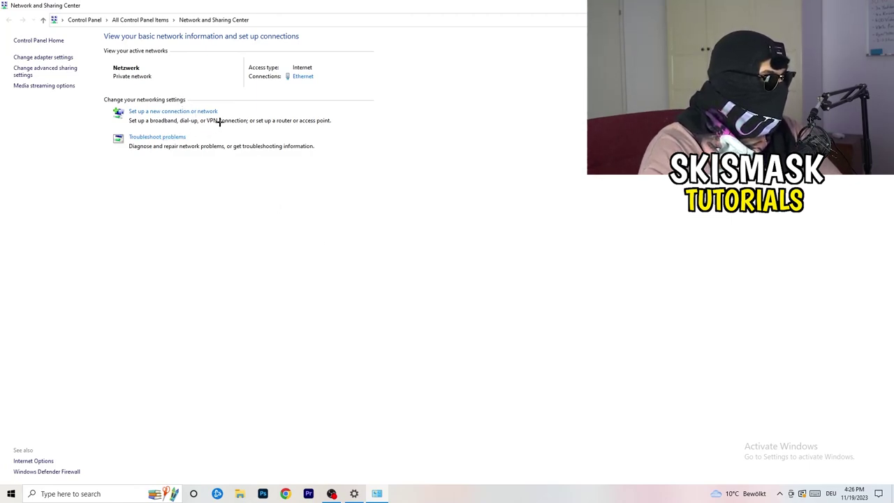
{"action": "left_click", "coordinate": [303, 77]}
{"action": "left_click_drag", "start_coordinate": [441, 146], "coordinate": [227, 91]}
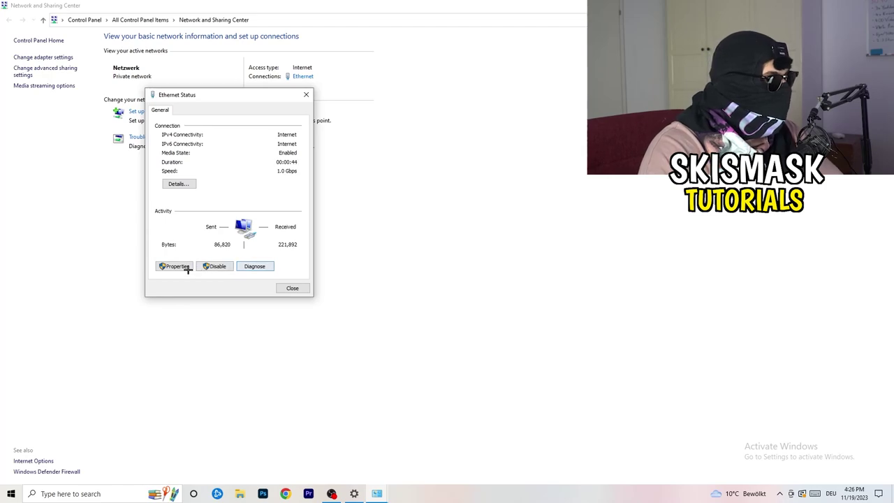
{"action": "left_click", "coordinate": [183, 266]}
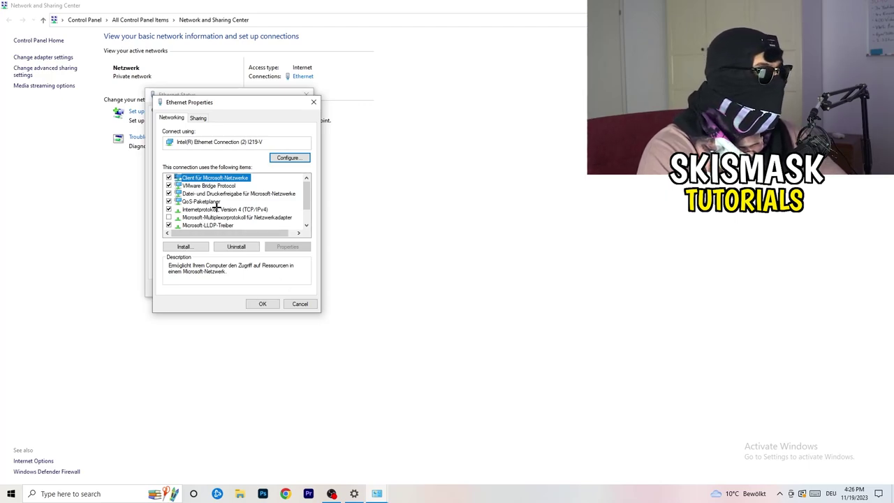
{"action": "scroll", "coordinate": [217, 209], "scroll_direction": "down", "scroll_amount": 1}
{"action": "scroll", "coordinate": [217, 206], "scroll_direction": "up", "scroll_amount": 1}
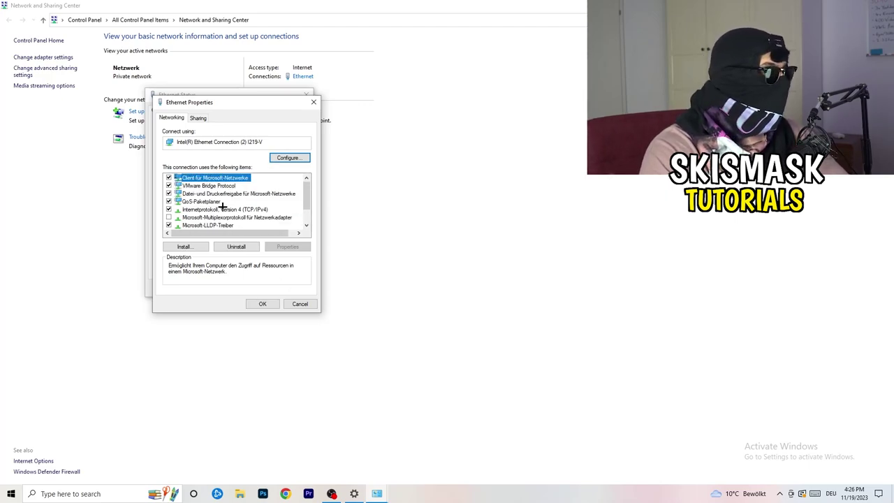
{"action": "scroll", "coordinate": [218, 205], "scroll_direction": "down", "scroll_amount": 1}
{"action": "scroll", "coordinate": [219, 204], "scroll_direction": "up", "scroll_amount": 1}
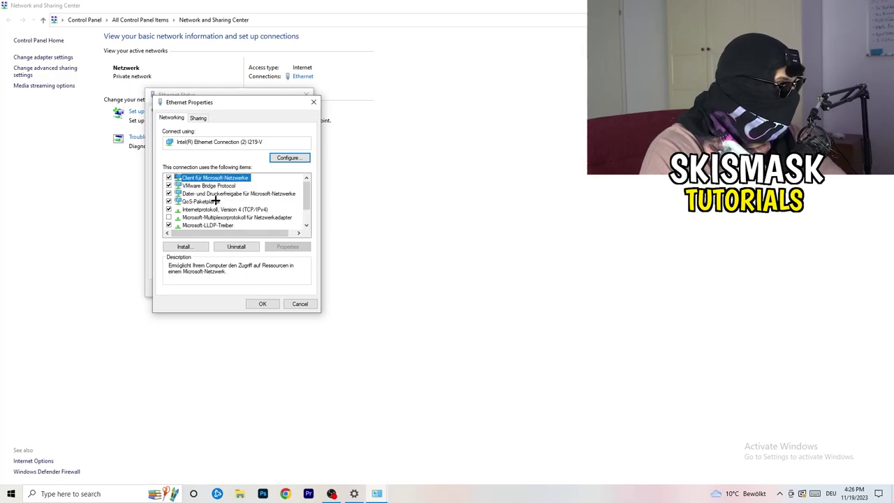
{"action": "double_click", "coordinate": [202, 210]}
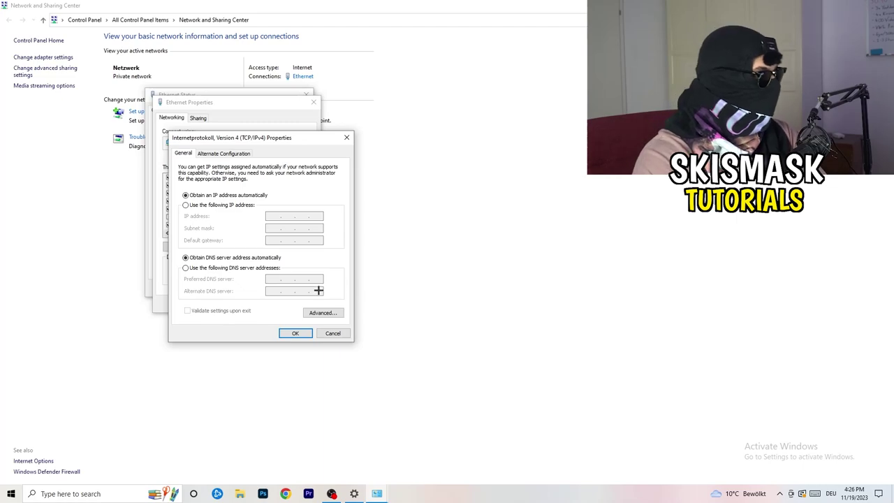
- Try switching TCP/IPv4 to a manually specified IP address, and close all the Ethernet dialogs and the Network and Sharing Center without saving
{"action": "left_click", "coordinate": [188, 205]}
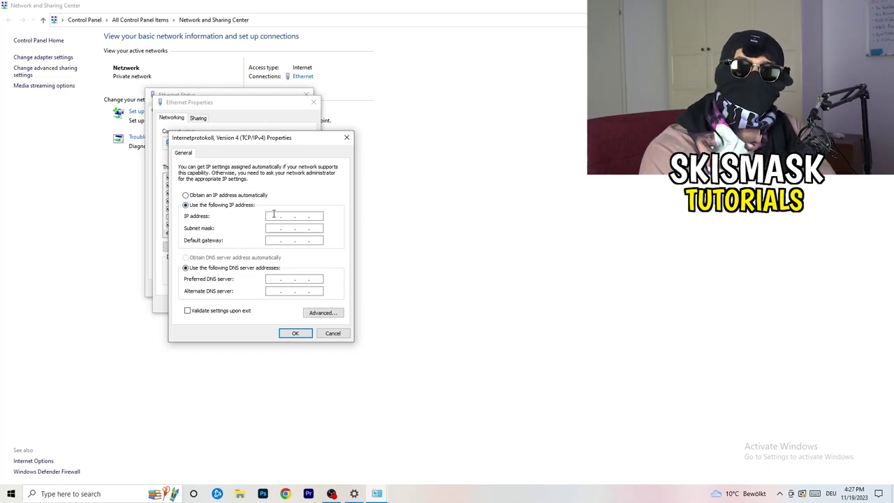
{"action": "left_click", "coordinate": [271, 217]}
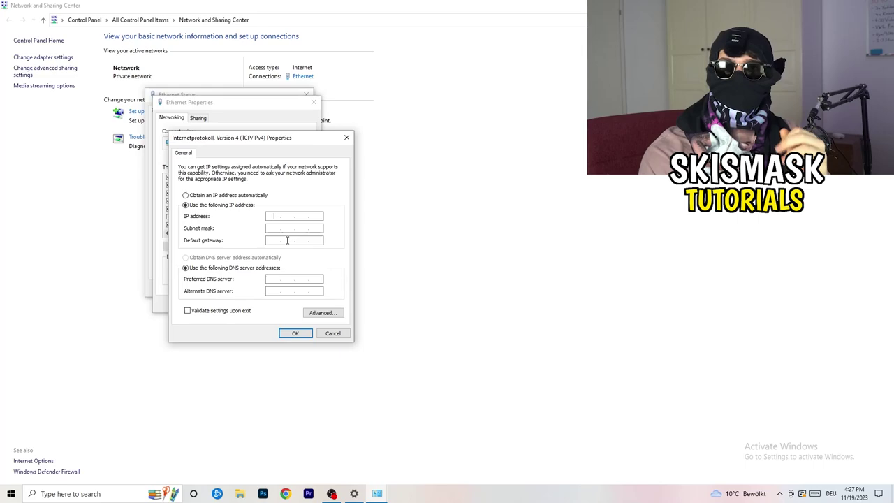
{"action": "left_click", "coordinate": [346, 137]}
{"action": "left_click", "coordinate": [314, 102]}
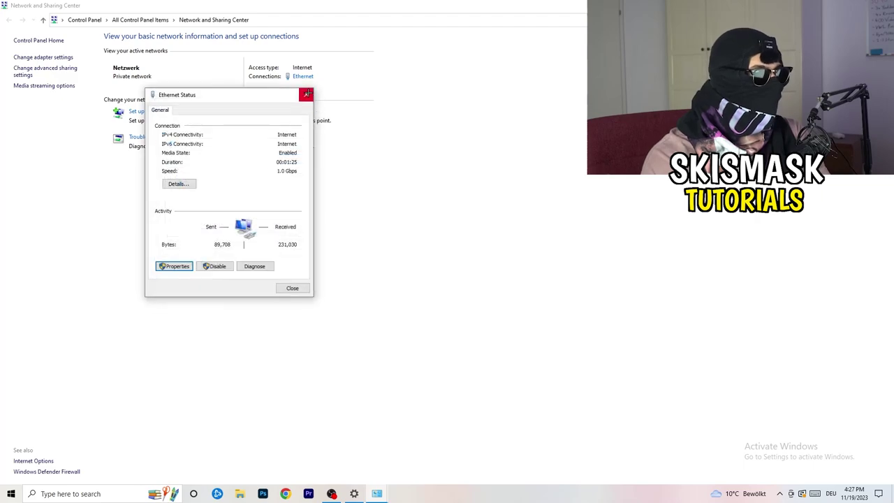
{"action": "left_click", "coordinate": [306, 94]}
{"action": "left_click", "coordinate": [881, 6]}
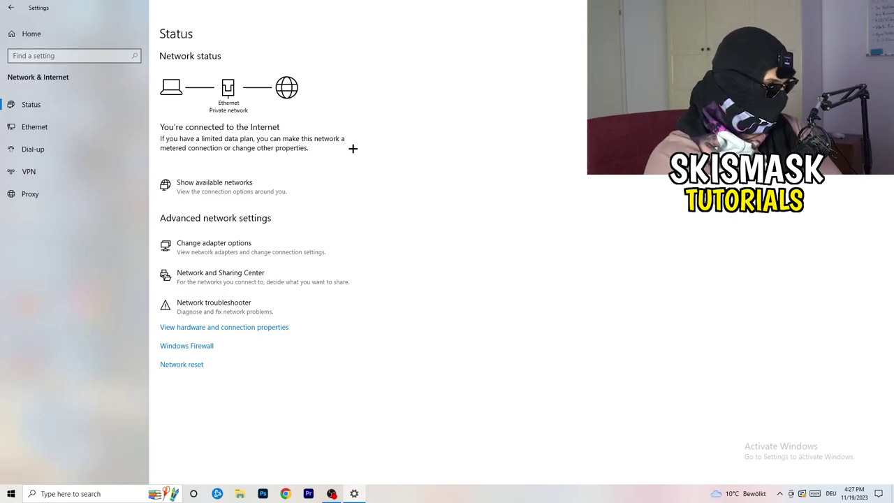
- Show the available networks from the network status page and go to Network & Internet settings
{"action": "left_click", "coordinate": [238, 183]}
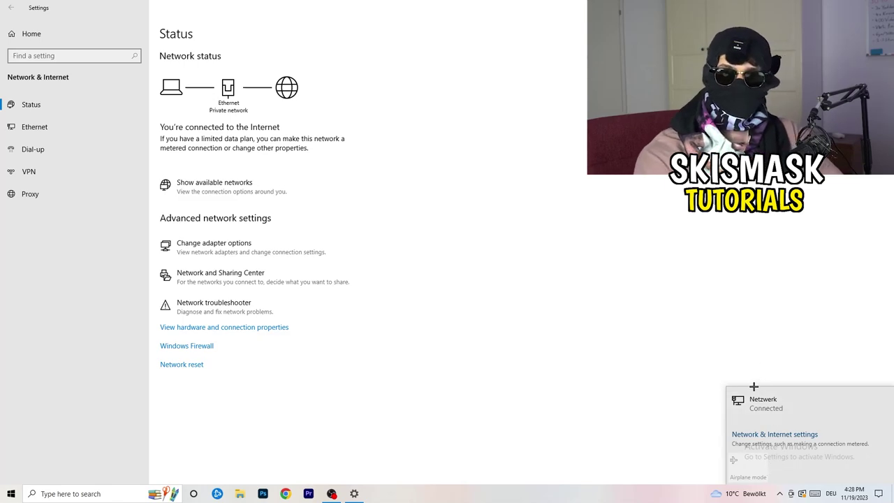
{"action": "left_click", "coordinate": [761, 433]}
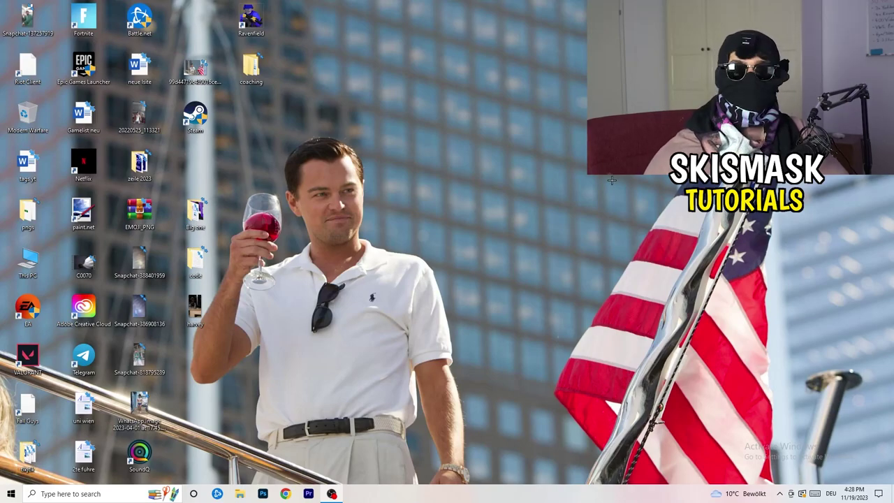
- Check the Windows Update status under Update & Security in Windows Settings and close the Settings window
{"action": "left_click", "coordinate": [12, 494]}
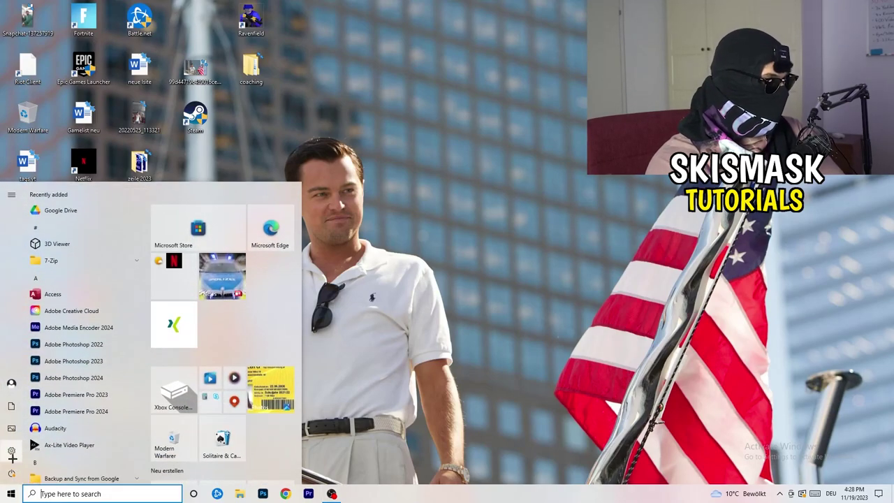
{"action": "left_click", "coordinate": [12, 451]}
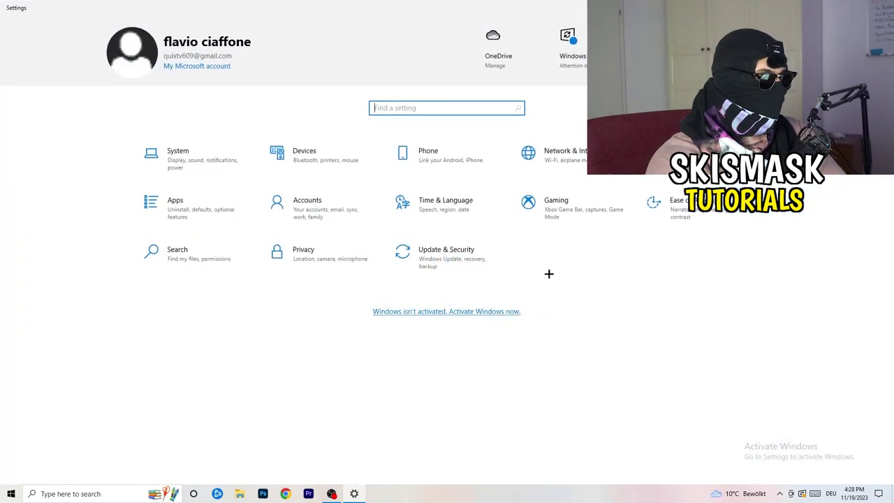
{"action": "left_click", "coordinate": [447, 256]}
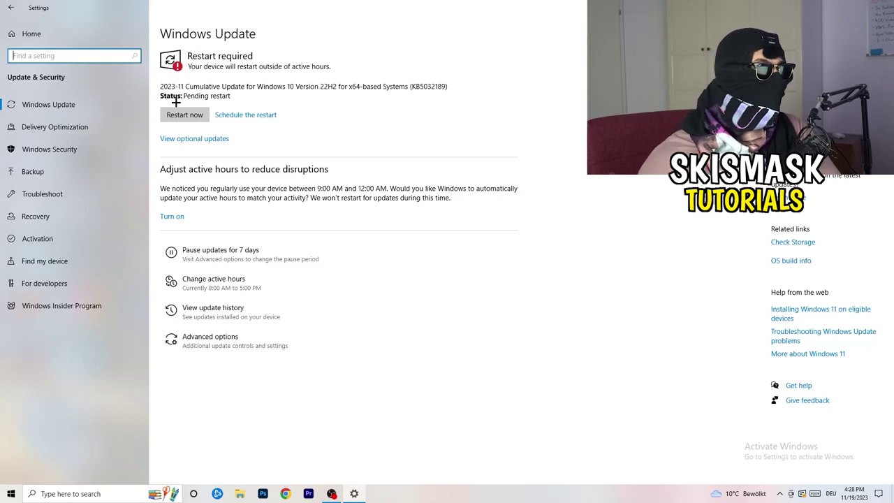
{"action": "key", "text": "alt+F4"}
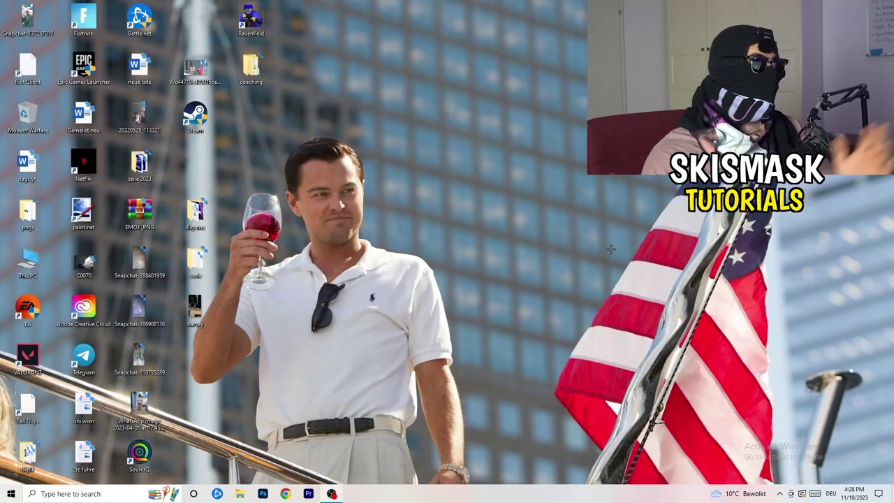